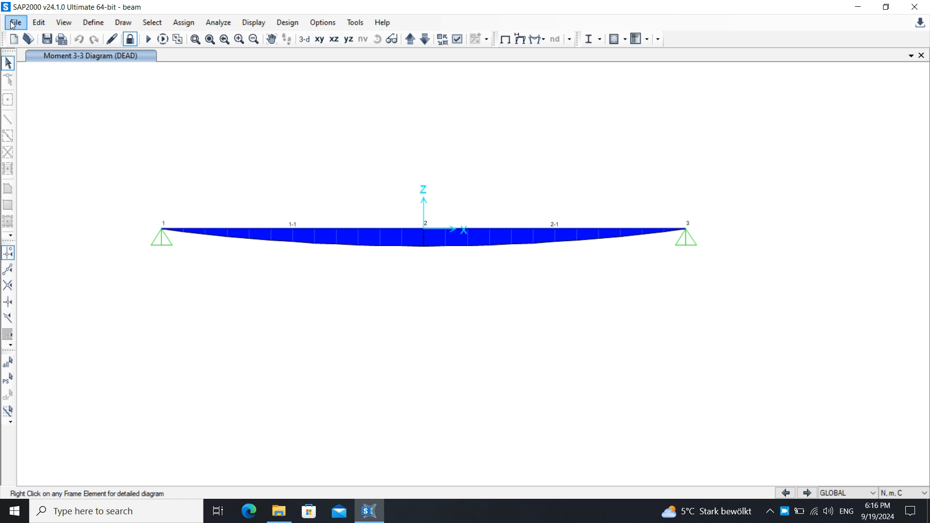
Create a new model from the Blank template with default units N, m, C.
{"action": "left_click", "coordinate": [16, 23]}
{"action": "left_click", "coordinate": [86, 42]}
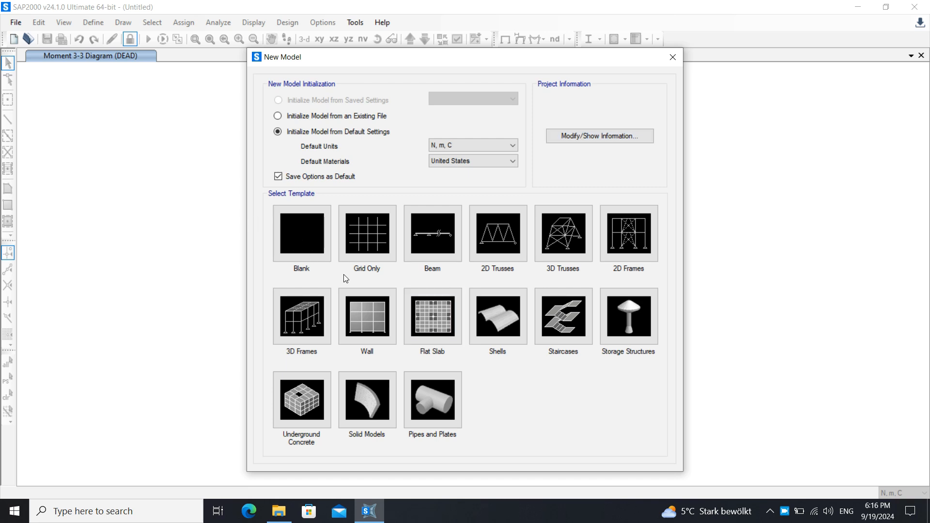
{"action": "left_click", "coordinate": [294, 250]}
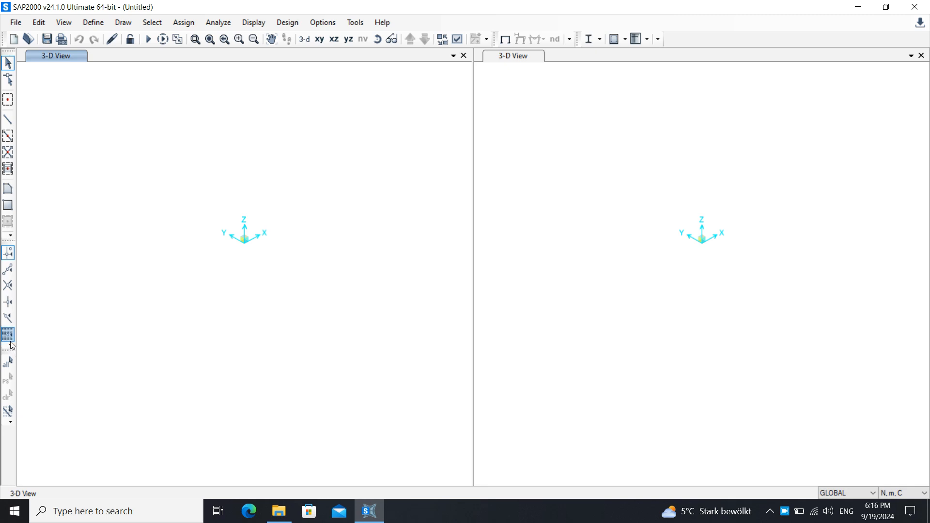
Try to draw a special joint at the origin of the 3-D view with zero offsets.
{"action": "left_click", "coordinate": [4, 103]}
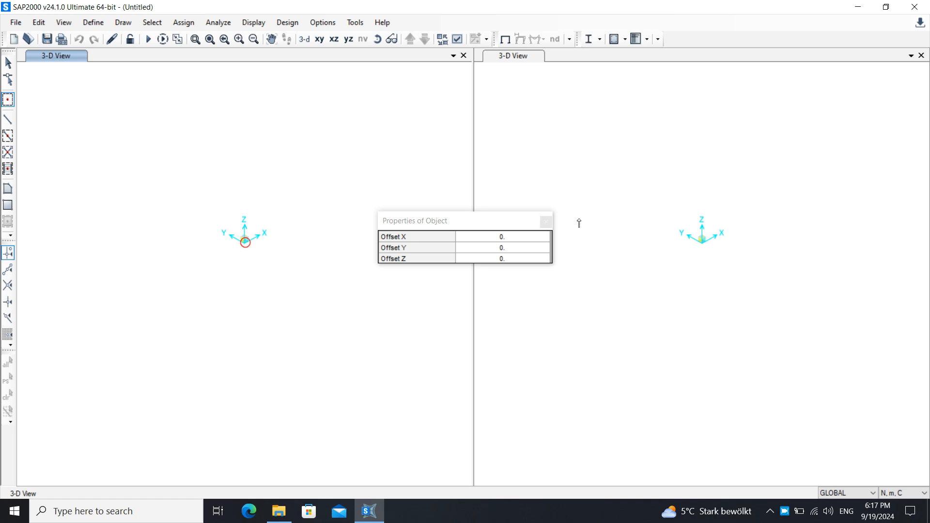
{"action": "left_click", "coordinate": [546, 222]}
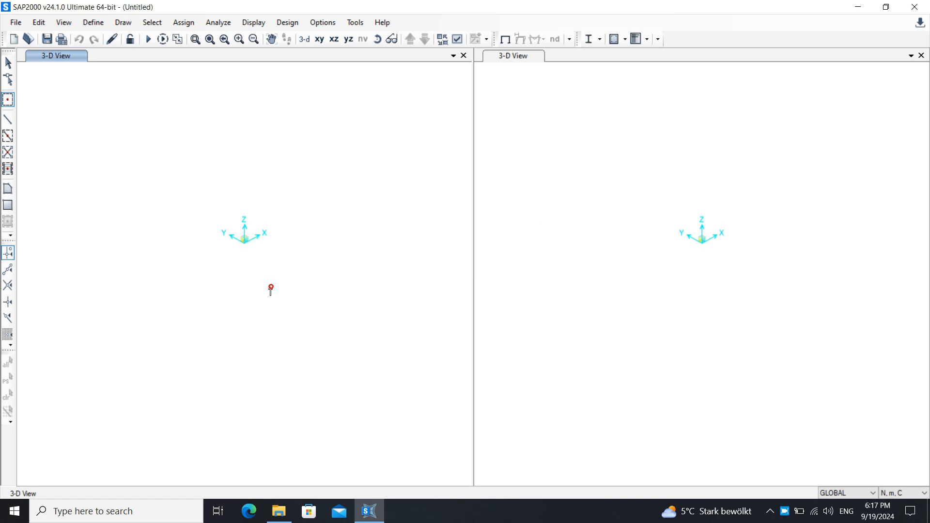
{"action": "left_click", "coordinate": [8, 99]}
{"action": "left_click", "coordinate": [244, 243]}
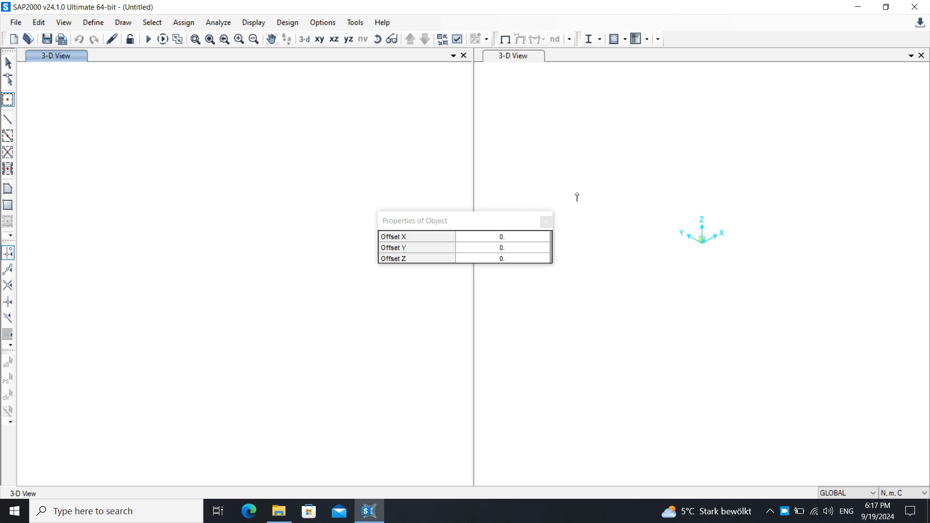
{"action": "left_click", "coordinate": [547, 221]}
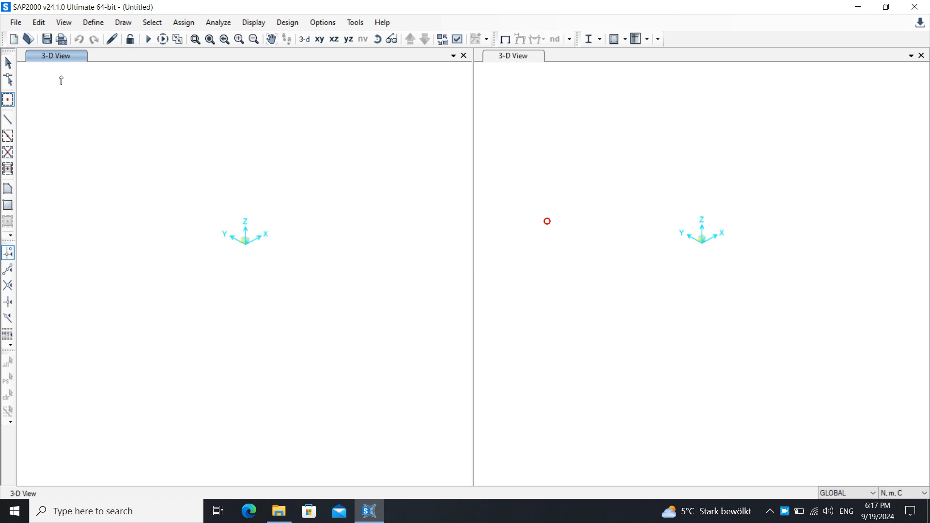
Start another model from the Blank template without saving the current one, and turn on Fine Grid snapping.
{"action": "left_click", "coordinate": [22, 24]}
{"action": "left_click", "coordinate": [22, 42]}
{"action": "left_click", "coordinate": [473, 301]}
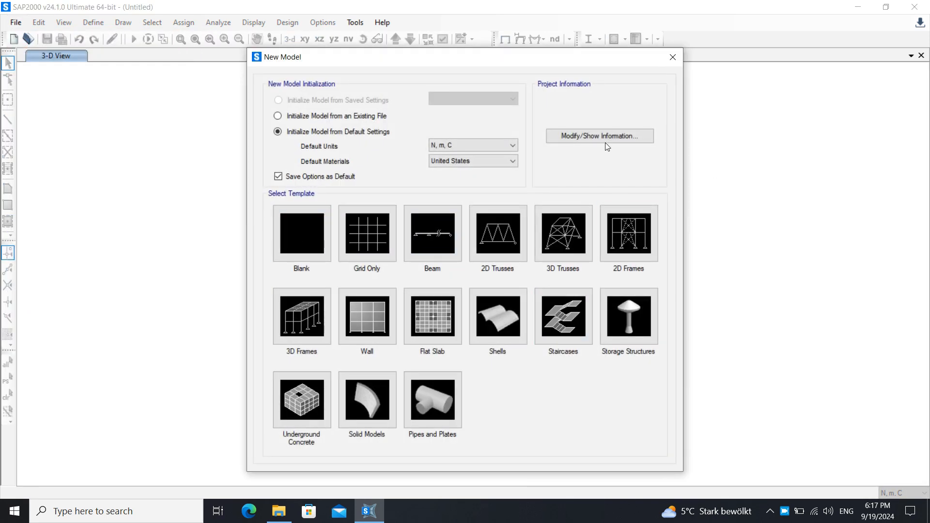
{"action": "left_click", "coordinate": [323, 223]}
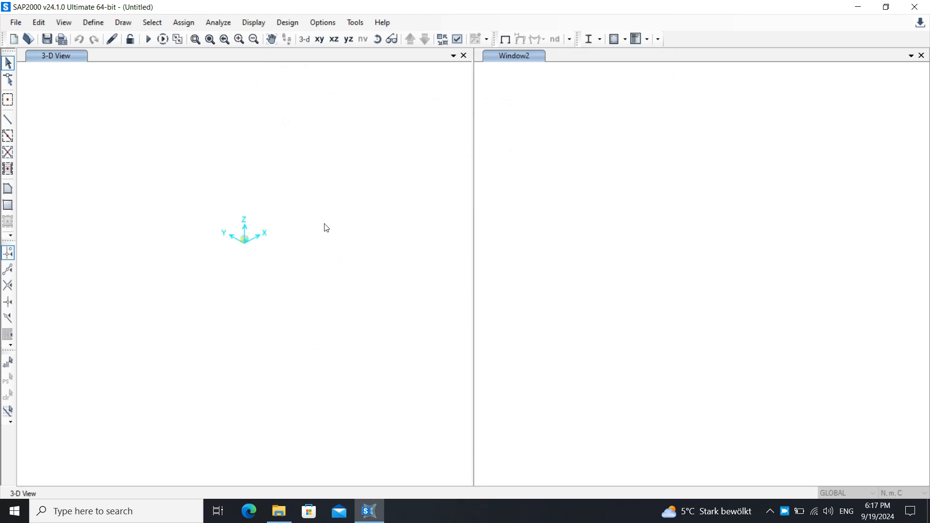
{"action": "left_click", "coordinate": [6, 335]}
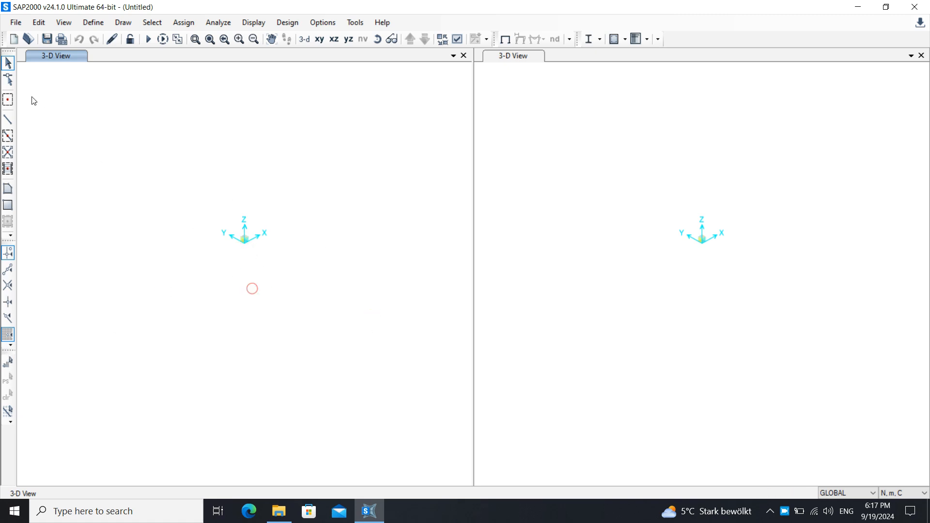
Set the special joint's Offset X to 1000 and try to place it from the origin in the 3-D view.
{"action": "left_click", "coordinate": [8, 102]}
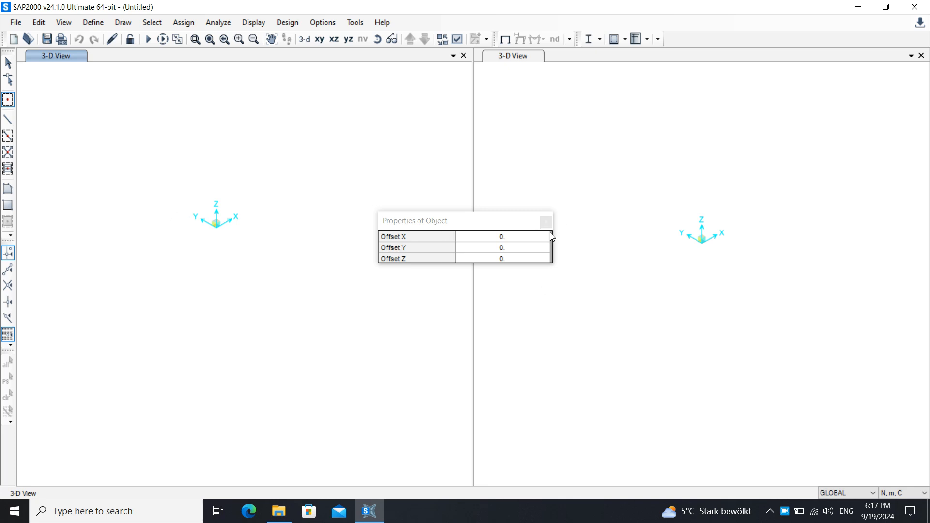
{"action": "left_click", "coordinate": [505, 239]}
{"action": "type", "text": "100"}
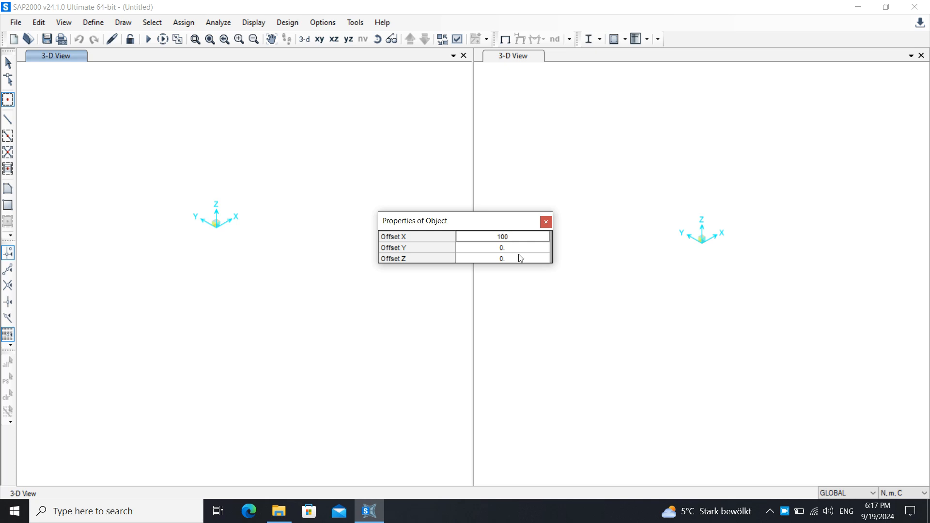
{"action": "double_click", "coordinate": [509, 233]}
{"action": "type", "text": "01000"}
{"action": "key", "text": "Return"}
{"action": "left_click", "coordinate": [216, 230]}
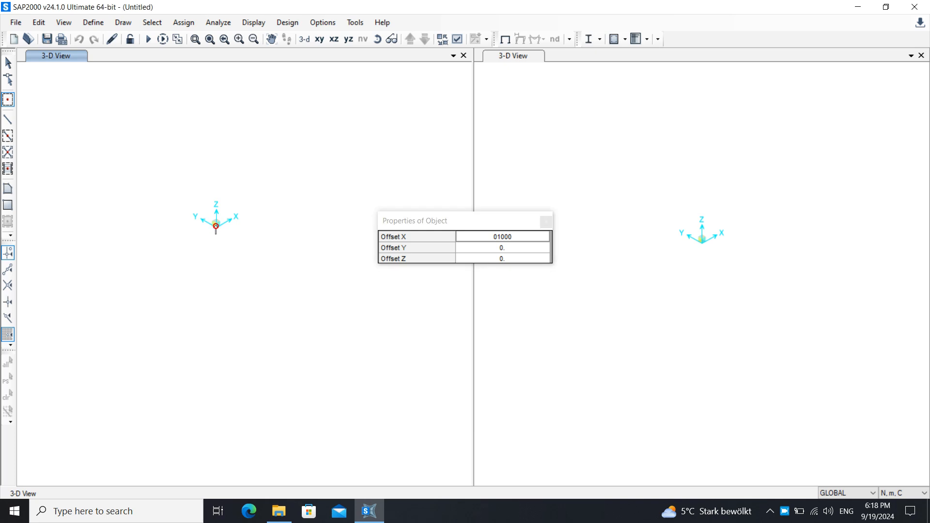
Switch the second view to the Y-Z plane and try to place the offset special joint there.
{"action": "scroll", "coordinate": [260, 196], "scroll_direction": "up", "scroll_amount": 3}
{"action": "left_click", "coordinate": [570, 56]}
{"action": "left_click", "coordinate": [571, 87]}
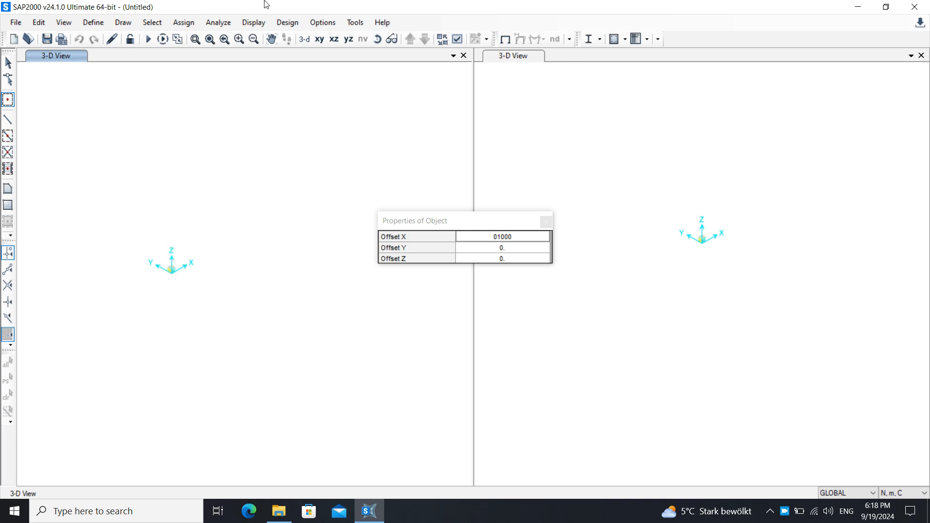
{"action": "left_click", "coordinate": [353, 40]}
{"action": "left_click", "coordinate": [636, 235]}
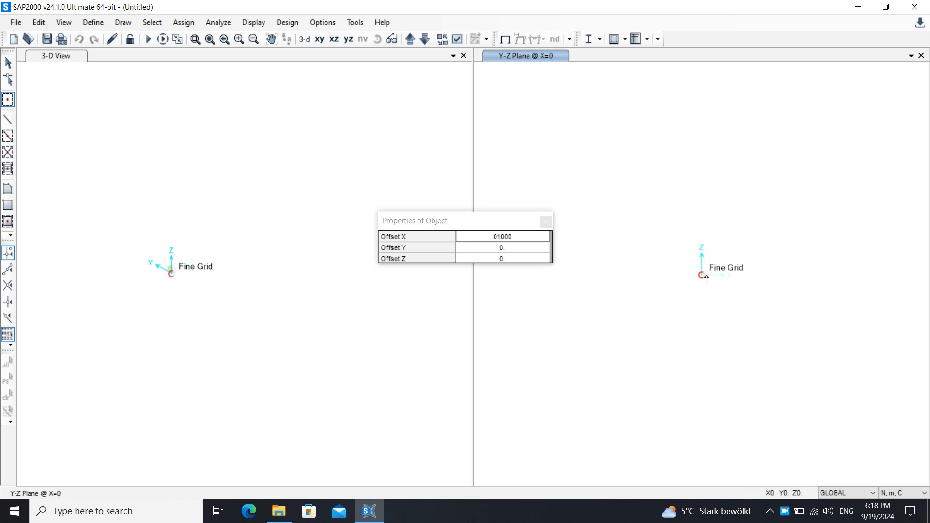
{"action": "left_click", "coordinate": [546, 221]}
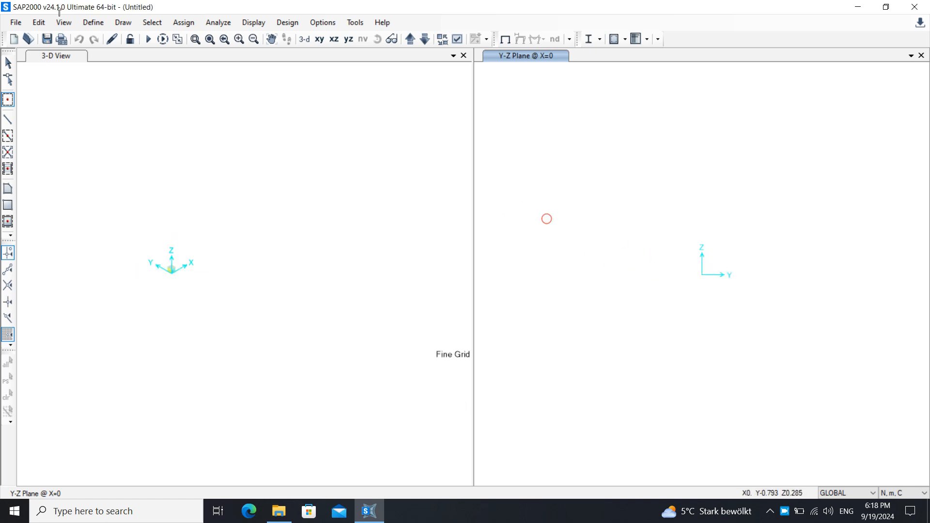
Discard the untitled model without saving and create a fresh one from the Blank template.
{"action": "left_click", "coordinate": [15, 22]}
{"action": "left_click", "coordinate": [29, 35]}
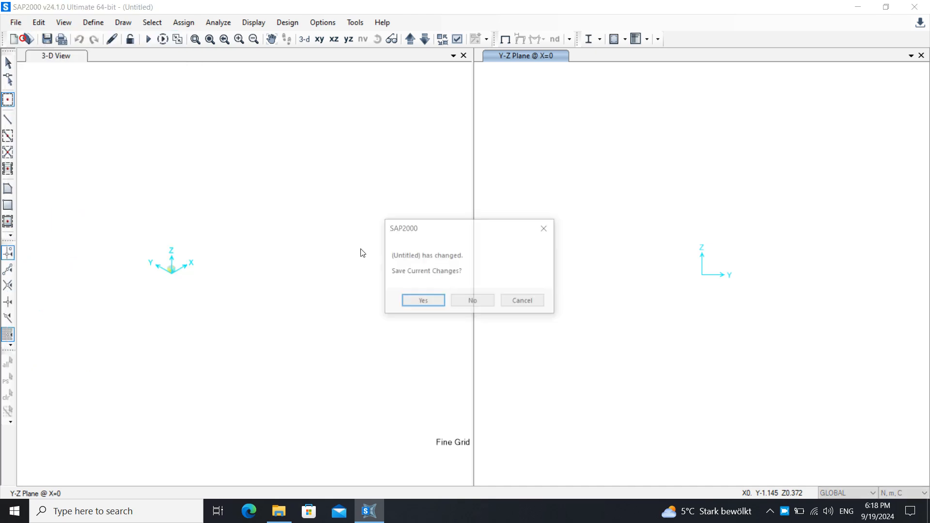
{"action": "left_click", "coordinate": [472, 300]}
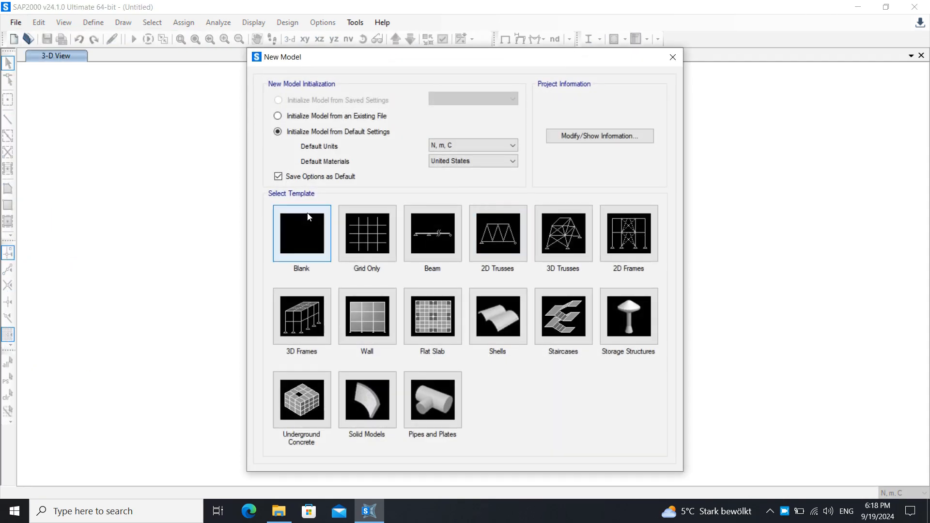
{"action": "left_click", "coordinate": [308, 217]}
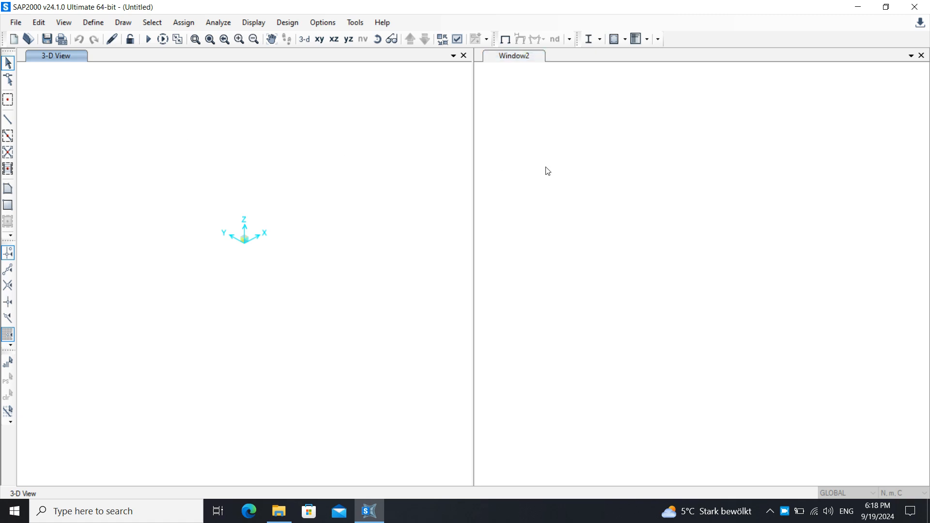
Set the second view to the X-Y plane and draw a special joint at the origin with zero offsets.
{"action": "left_click", "coordinate": [500, 54]}
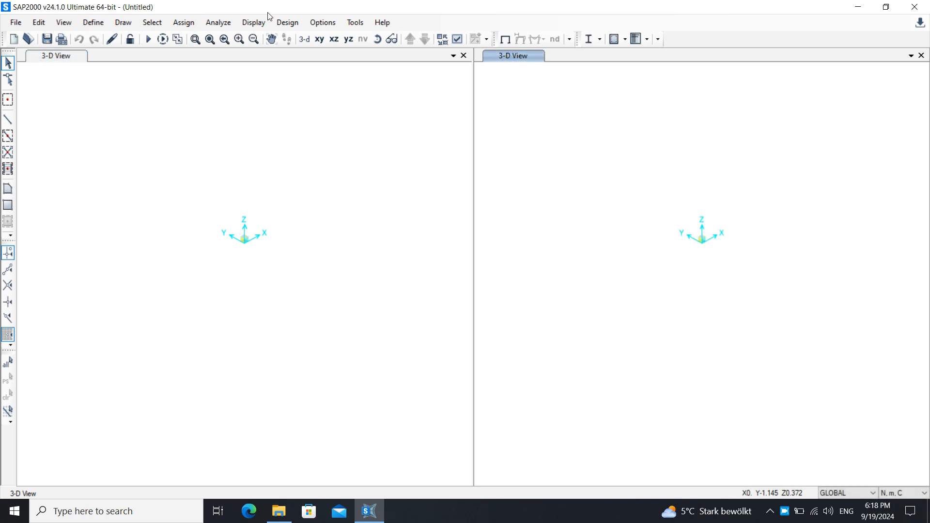
{"action": "left_click", "coordinate": [320, 39]}
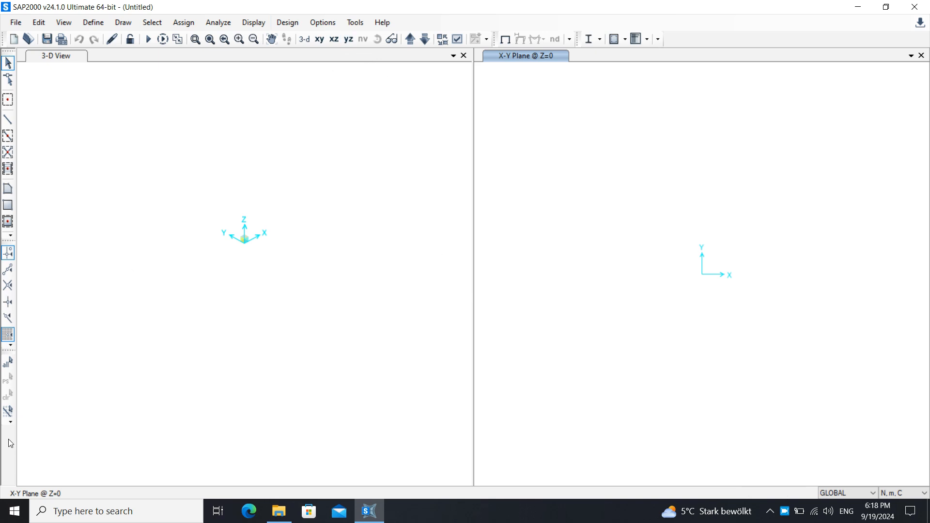
{"action": "left_click", "coordinate": [9, 335]}
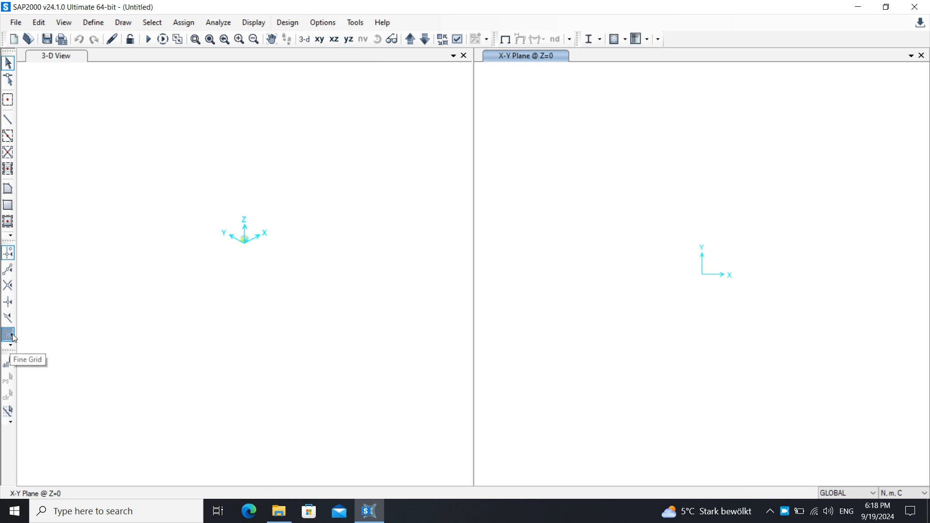
{"action": "left_click", "coordinate": [8, 336]}
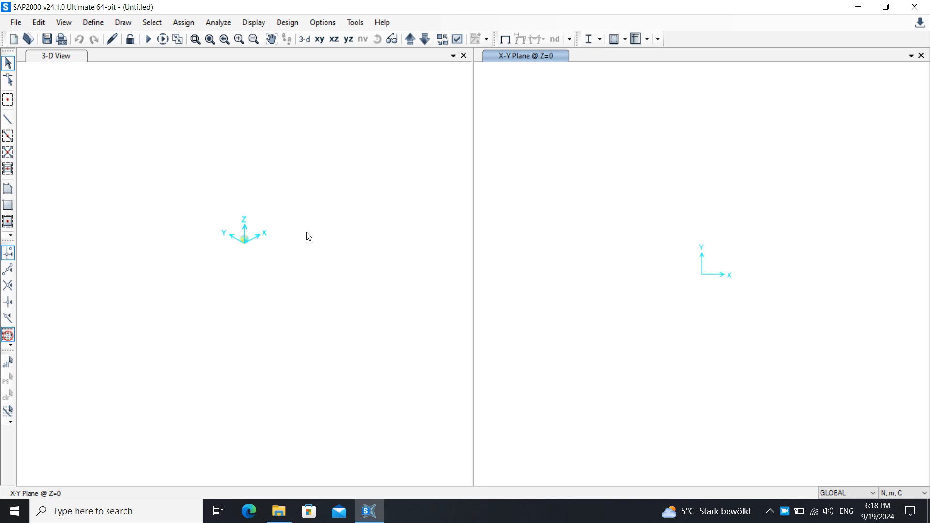
{"action": "left_click", "coordinate": [7, 99]}
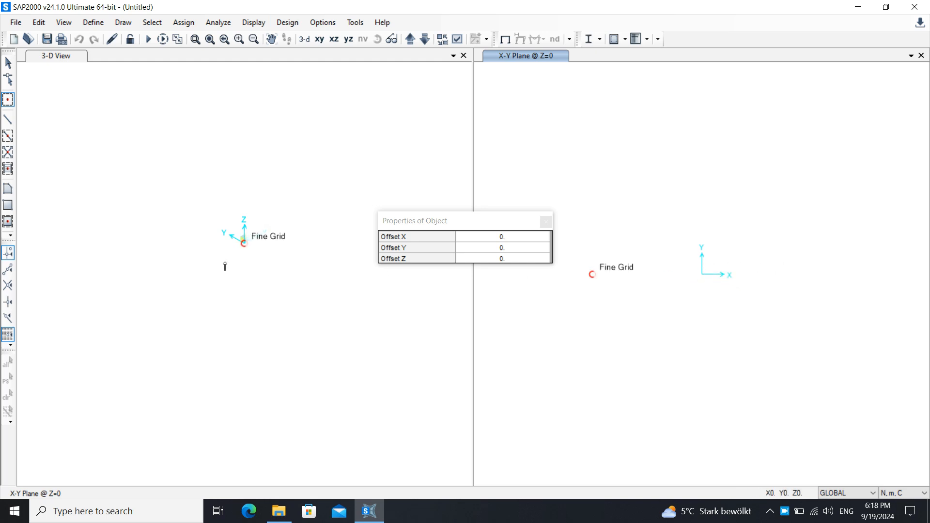
{"action": "left_click", "coordinate": [702, 275]}
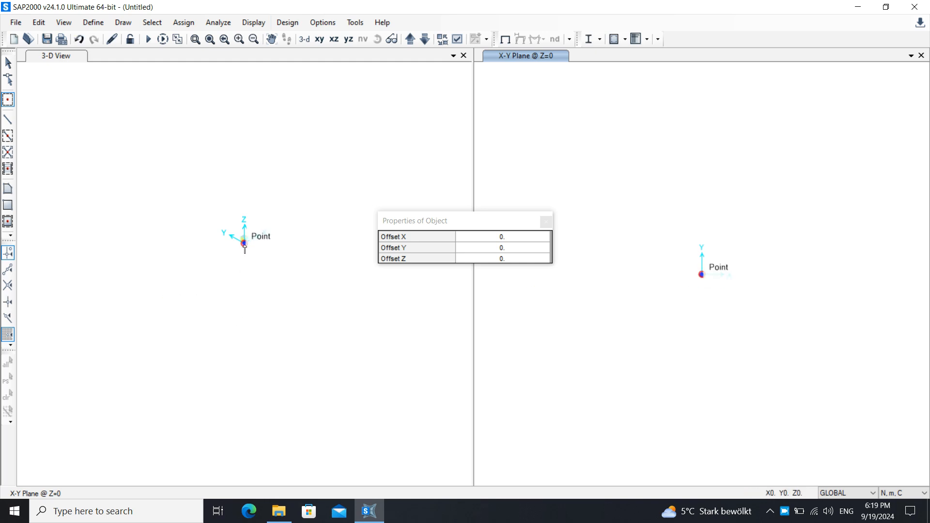
Set the special joint's Offset X to 1000 and place a second joint relative to the origin joint.
{"action": "left_click", "coordinate": [506, 236]}
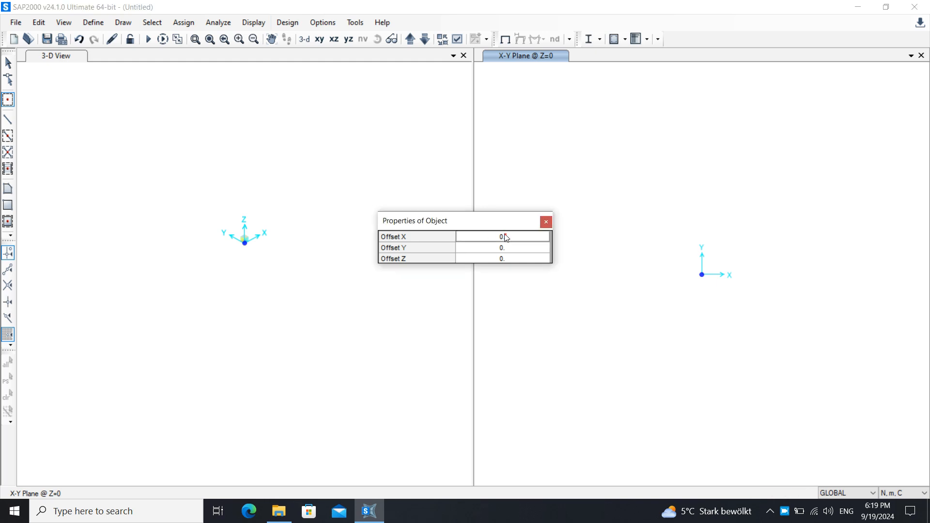
{"action": "type", "text": "1000"}
{"action": "double_click", "coordinate": [523, 240]}
{"action": "type", "text": "1000"}
{"action": "key", "text": "Return"}
{"action": "left_click", "coordinate": [702, 274]}
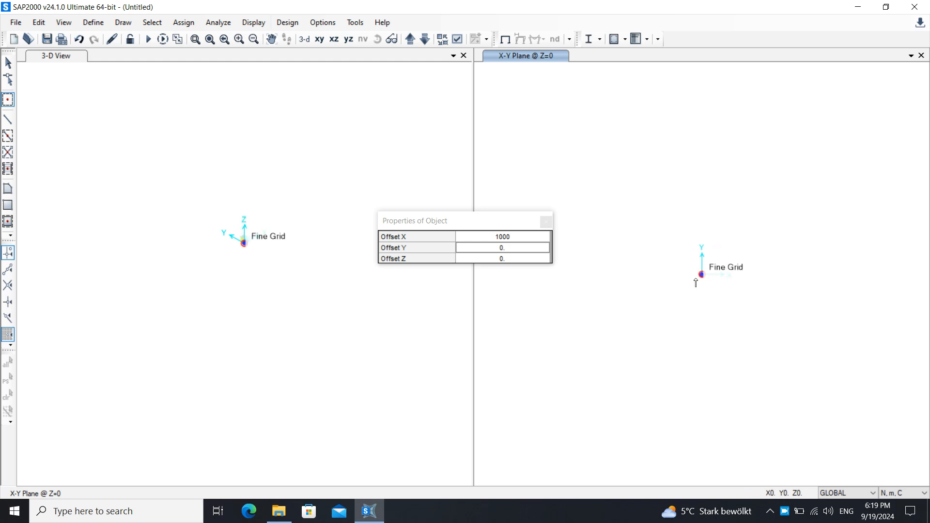
Examine the X-Y and 3-D views around the origin for the joint offset along X.
{"action": "scroll", "coordinate": [632, 294], "scroll_direction": "down", "scroll_amount": 5}
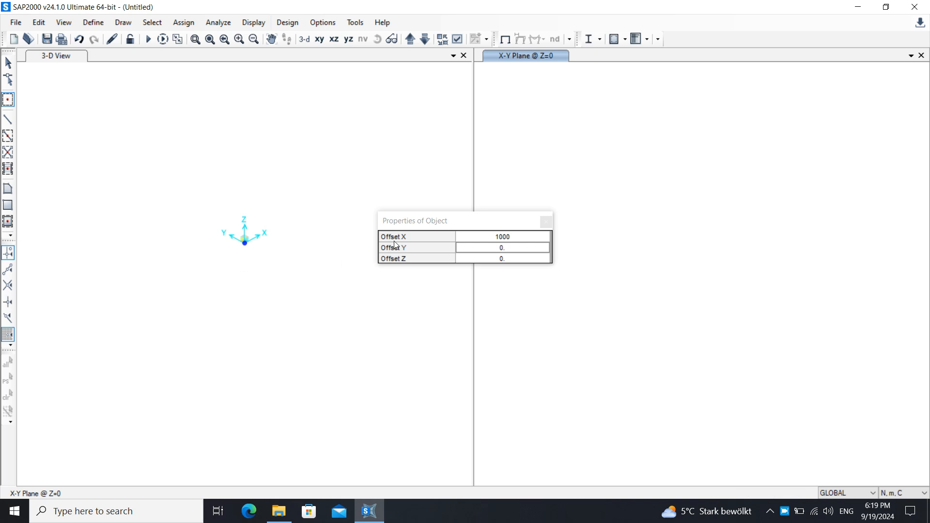
{"action": "scroll", "coordinate": [234, 208], "scroll_direction": "down", "scroll_amount": 3}
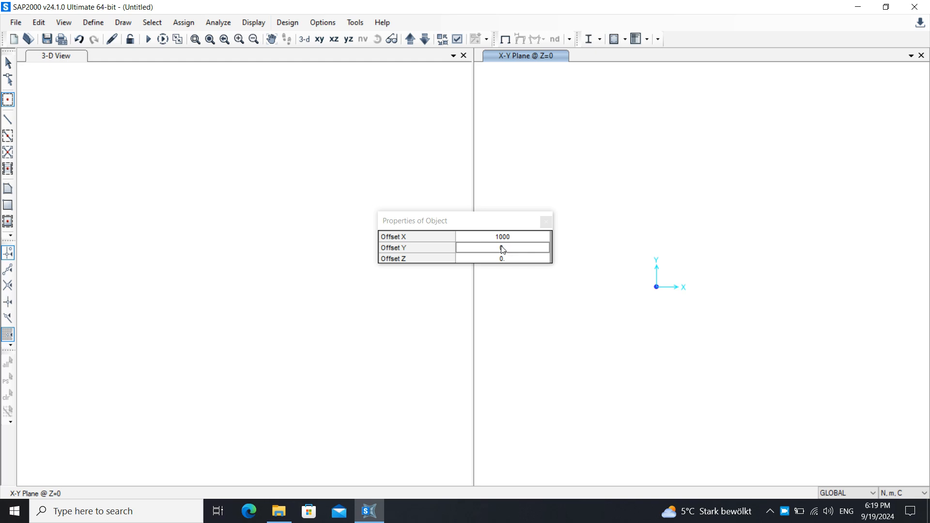
{"action": "left_click", "coordinate": [253, 271]}
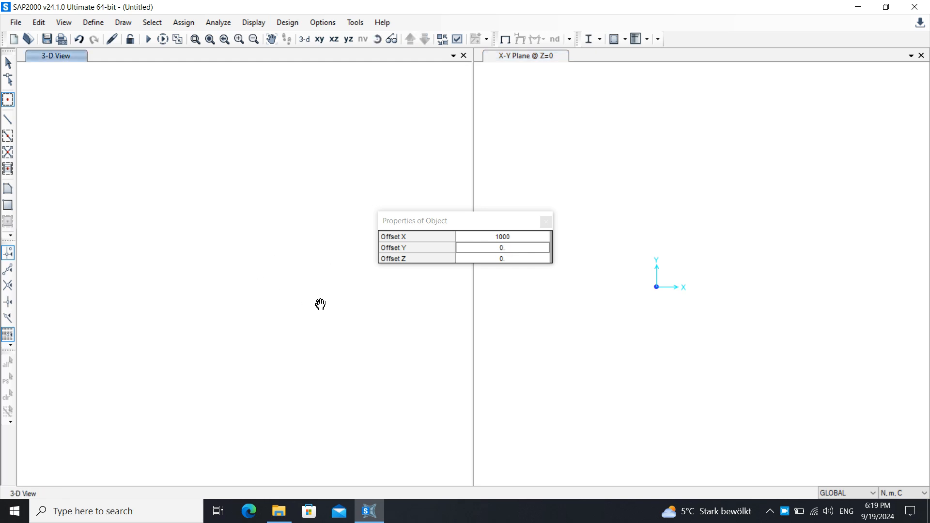
{"action": "middle_click_drag", "start_coordinate": [242, 325], "coordinate": [281, 295]}
{"action": "middle_click_drag", "start_coordinate": [299, 223], "coordinate": [173, 294]}
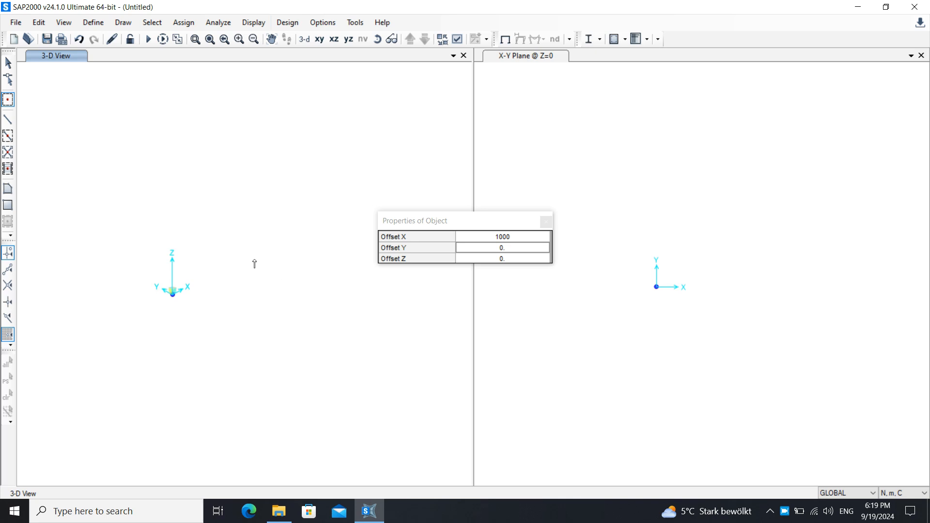
{"action": "middle_click_drag", "start_coordinate": [147, 274], "coordinate": [147, 280]}
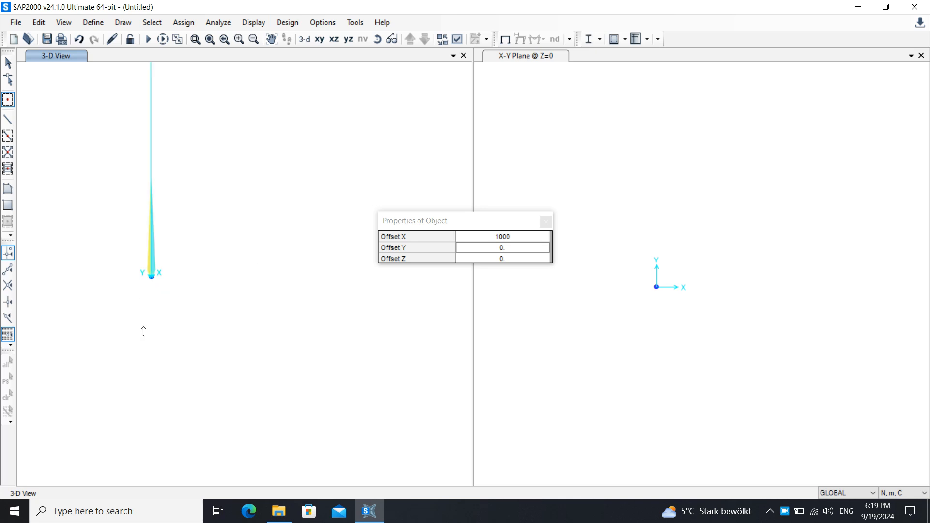
{"action": "middle_click_drag", "start_coordinate": [165, 315], "coordinate": [253, 336]}
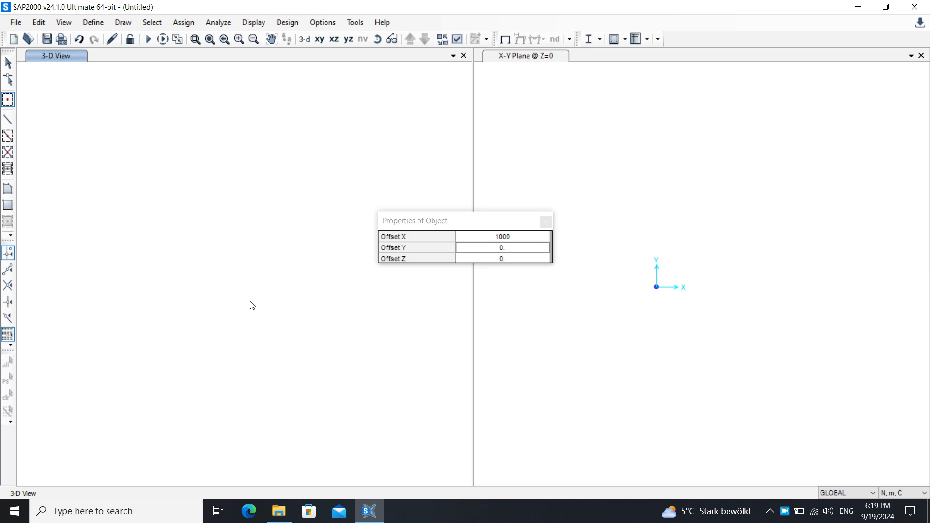
{"action": "middle_click_drag", "start_coordinate": [252, 301], "coordinate": [228, 324]}
Set the special joint's Offset Y to 1000 while keeping Offset X at 1000, and place a joint relative to the origin joint.
{"action": "left_click", "coordinate": [508, 248]}
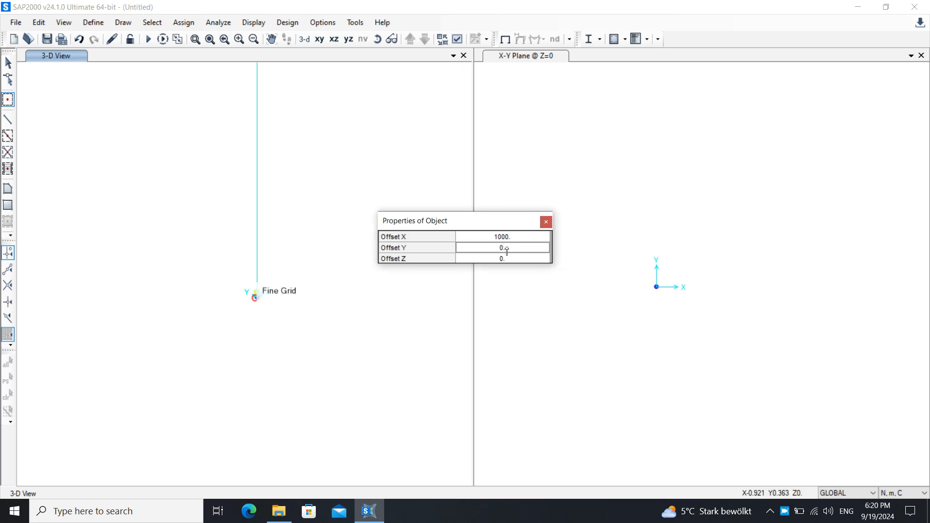
{"action": "left_click", "coordinate": [511, 241]}
{"action": "left_click", "coordinate": [506, 248]}
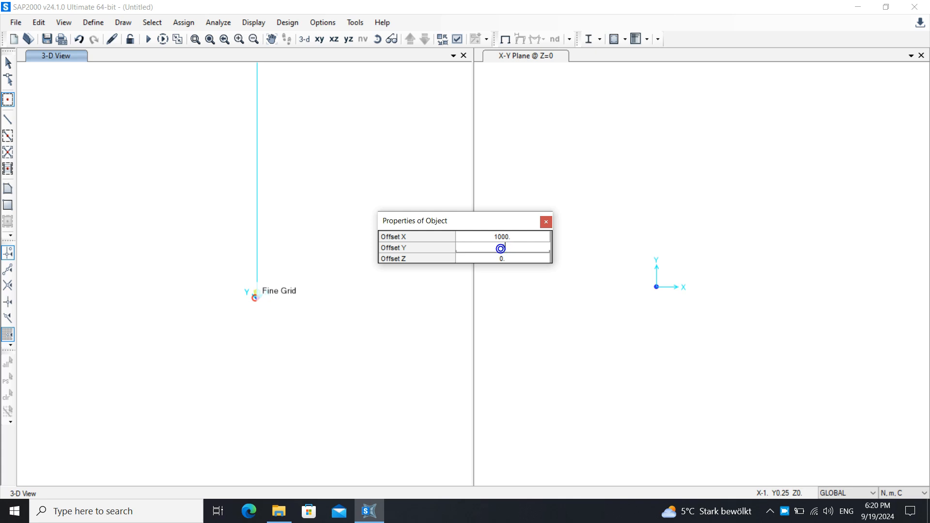
{"action": "type", "text": "1000"}
{"action": "left_click", "coordinate": [544, 255]}
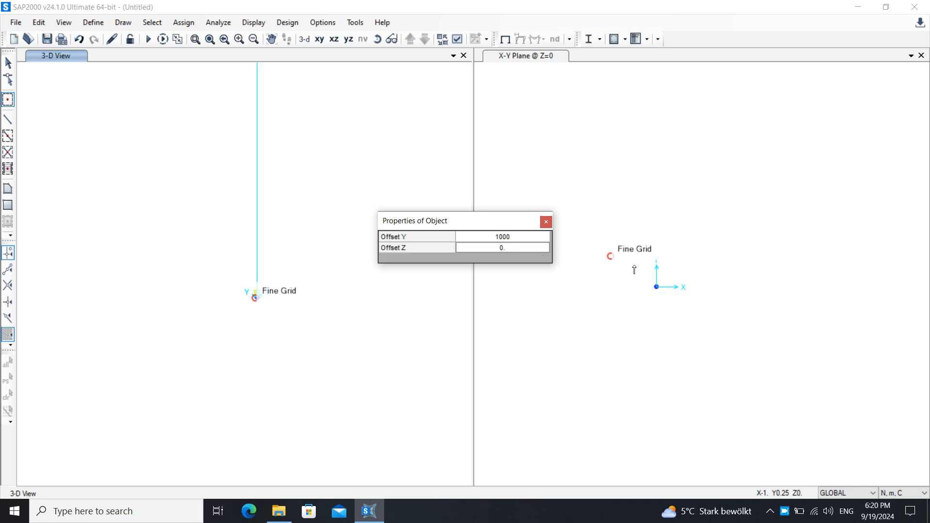
{"action": "left_click", "coordinate": [656, 286]}
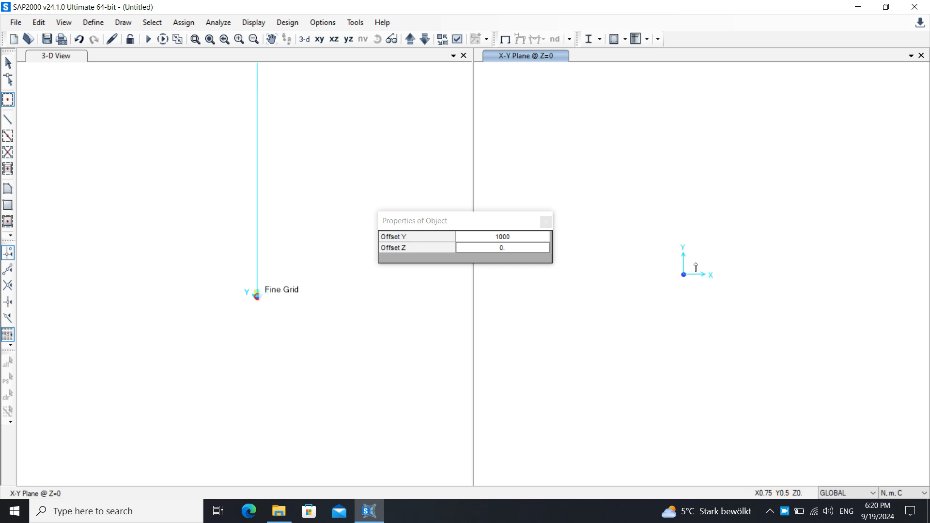
{"action": "left_click", "coordinate": [481, 262]}
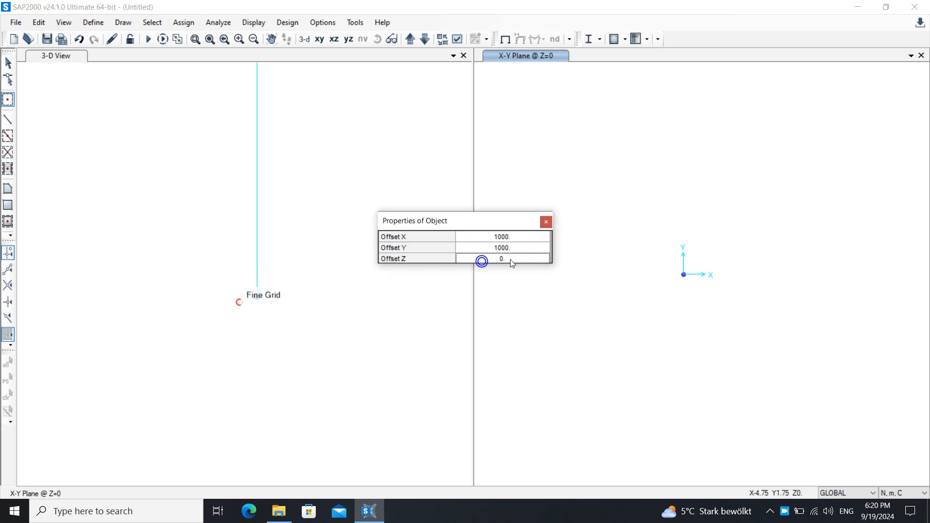
{"action": "left_click", "coordinate": [524, 249]}
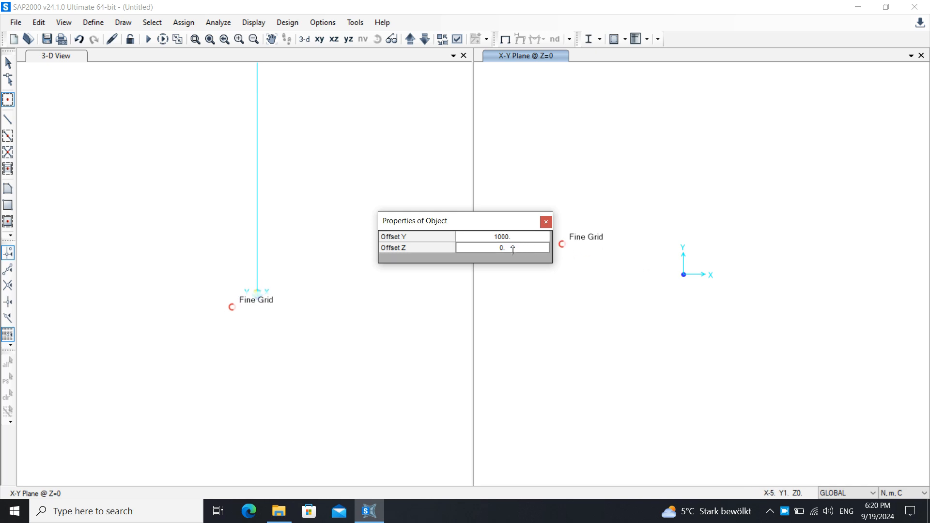
{"action": "left_click", "coordinate": [506, 253]}
{"action": "left_click", "coordinate": [513, 247]}
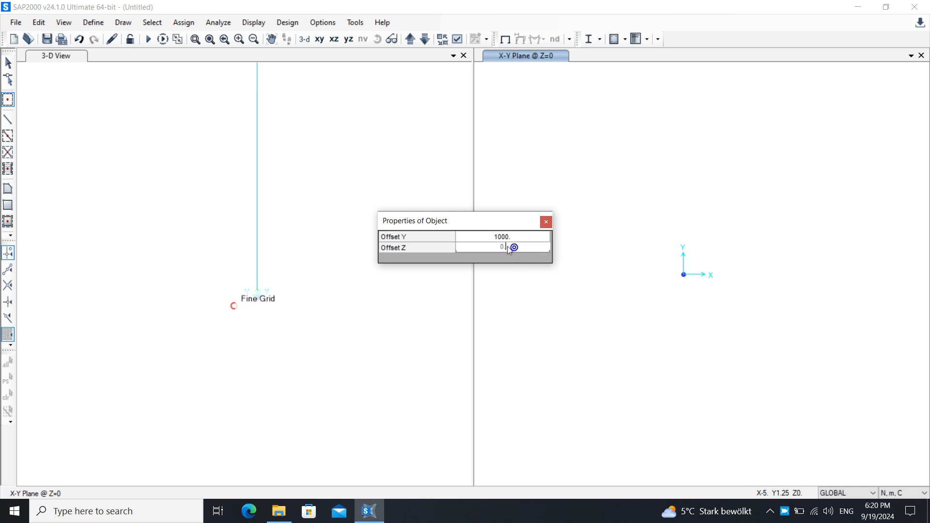
{"action": "left_click", "coordinate": [474, 238]}
{"action": "left_click", "coordinate": [487, 261]}
{"action": "left_click", "coordinate": [502, 246]}
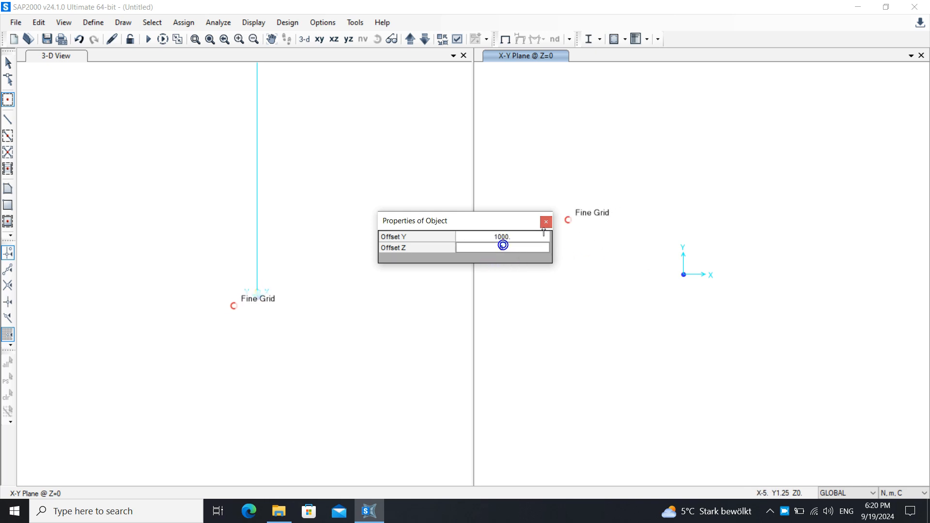
{"action": "left_click", "coordinate": [545, 222]}
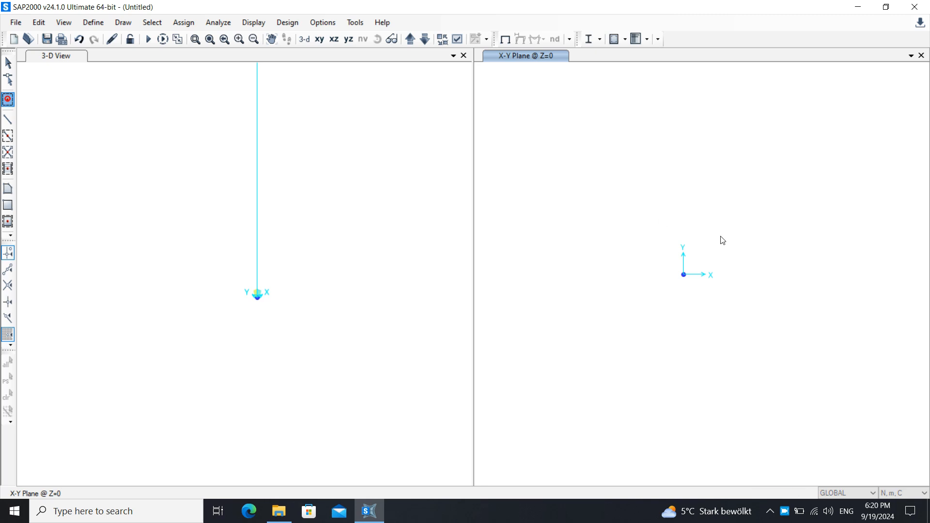
Set the special joint's Offset X to 0 and Offset Y to 1000, and place a joint relative to the origin joint.
{"action": "left_click", "coordinate": [469, 241]}
{"action": "left_click", "coordinate": [469, 235]}
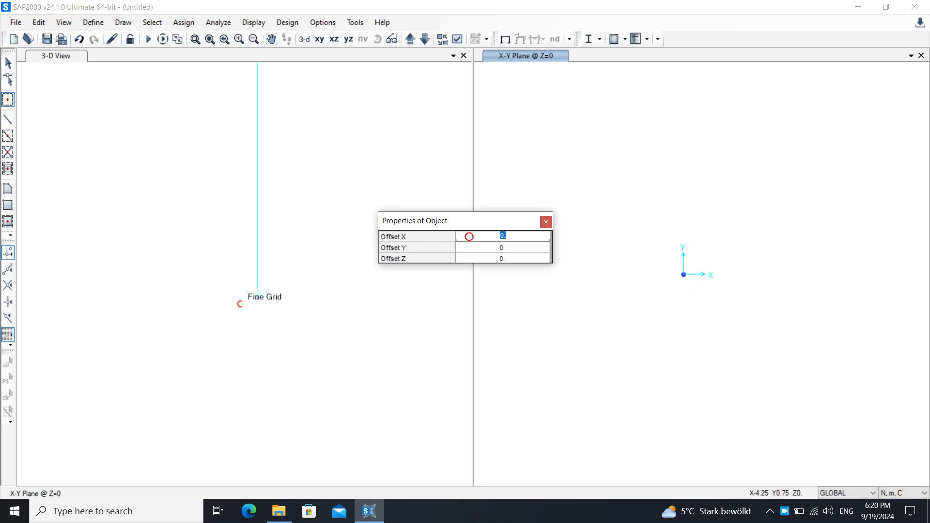
{"action": "type", "text": "100"}
{"action": "left_click", "coordinate": [520, 237]}
{"action": "type", "text": "0"}
{"action": "left_click", "coordinate": [512, 251]}
{"action": "type", "text": "10"}
{"action": "left_click", "coordinate": [518, 249]}
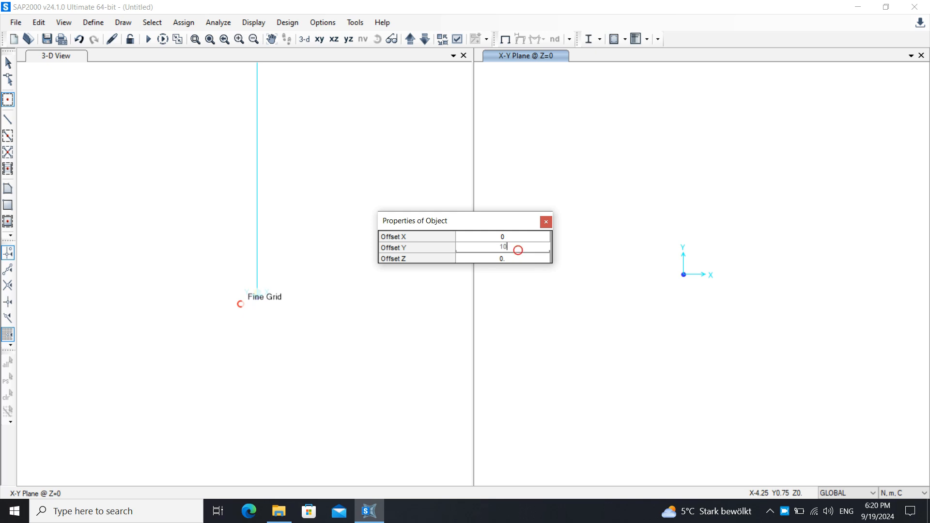
{"action": "type", "text": "00"}
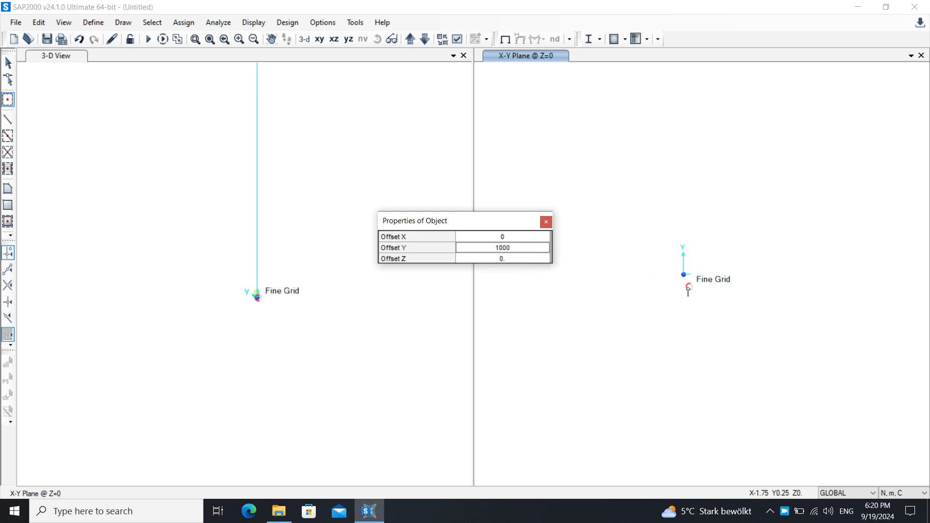
{"action": "left_click", "coordinate": [684, 276]}
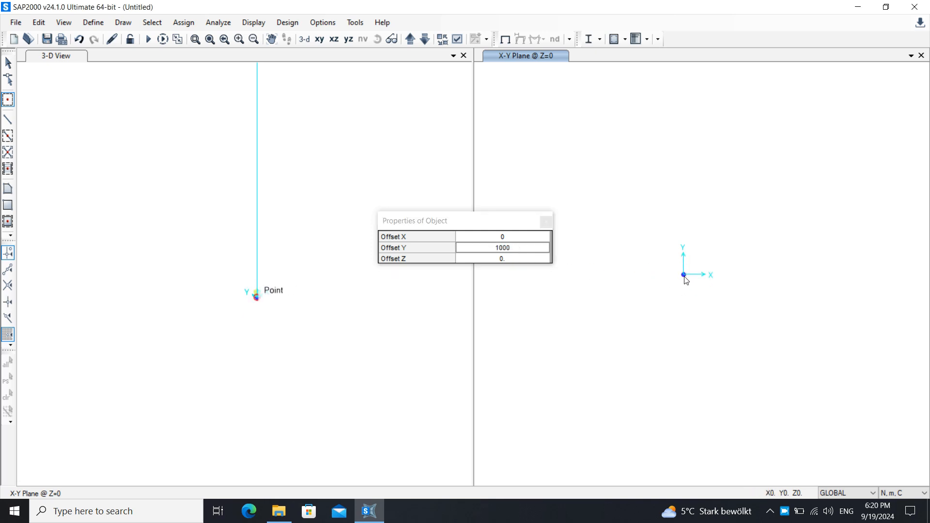
Change Offset X to 1000 alongside the 1000 Offset Y, and draw the joint diagonally opposite the origin joint.
{"action": "right_click", "coordinate": [684, 275]}
{"action": "left_click", "coordinate": [580, 387]}
{"action": "left_click", "coordinate": [511, 240]}
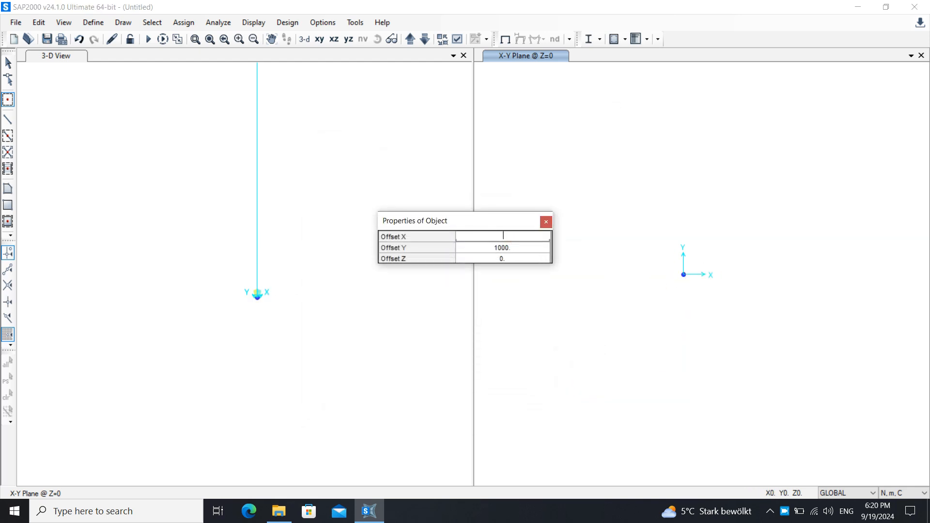
{"action": "type", "text": "1000"}
{"action": "key", "text": "Return"}
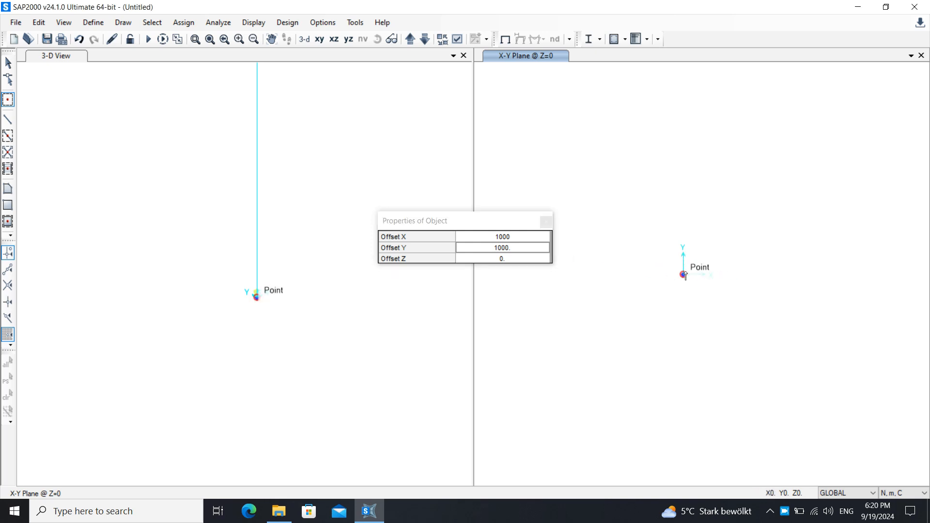
{"action": "left_click", "coordinate": [546, 221]}
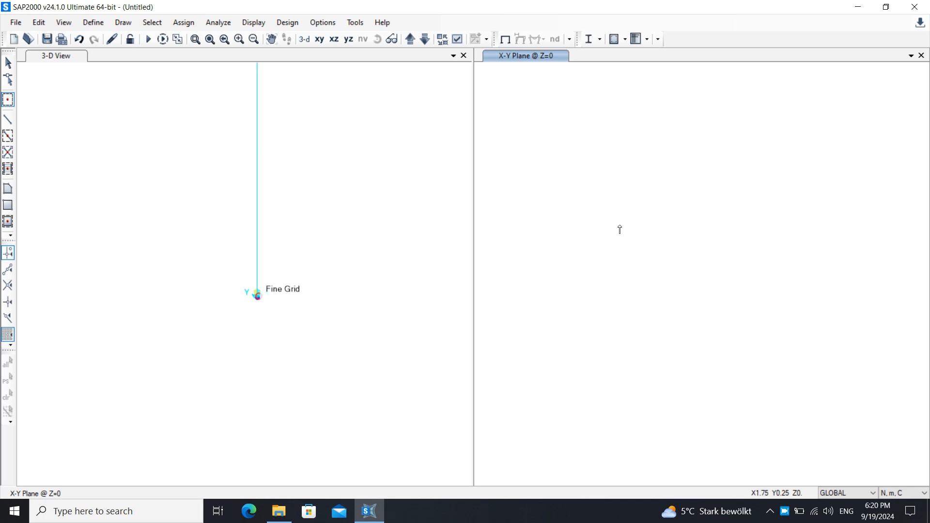
Leave joint drawing, clear the selection, and window-select the four joints around the origin in the 3-D view.
{"action": "left_click", "coordinate": [272, 266]}
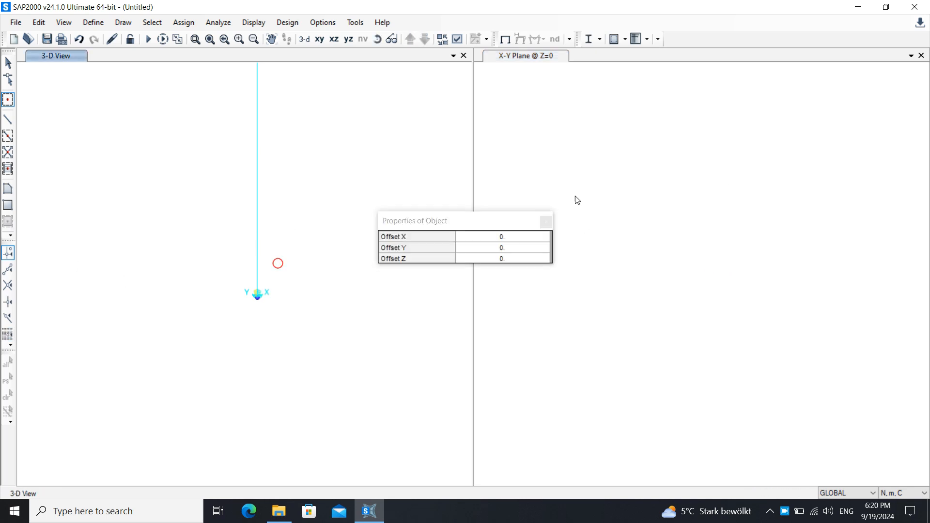
{"action": "left_click", "coordinate": [546, 221]}
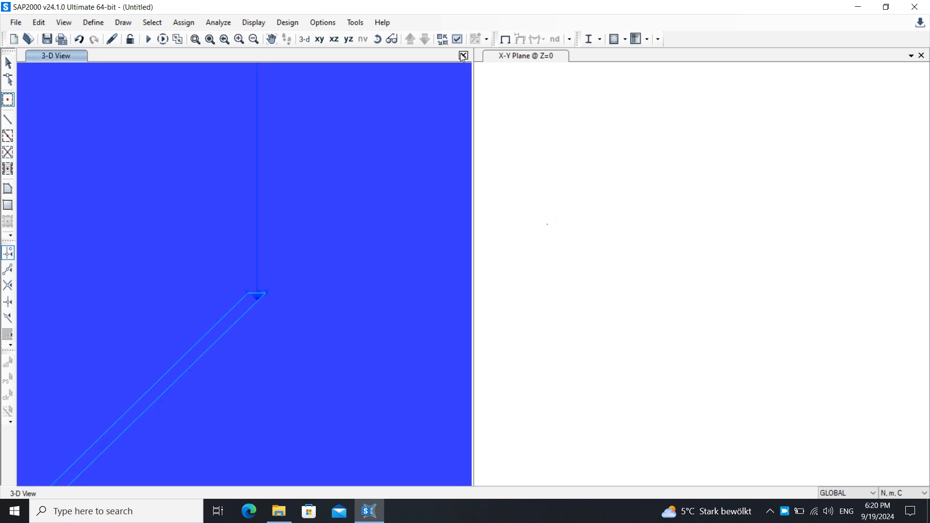
{"action": "key", "text": "Escape"}
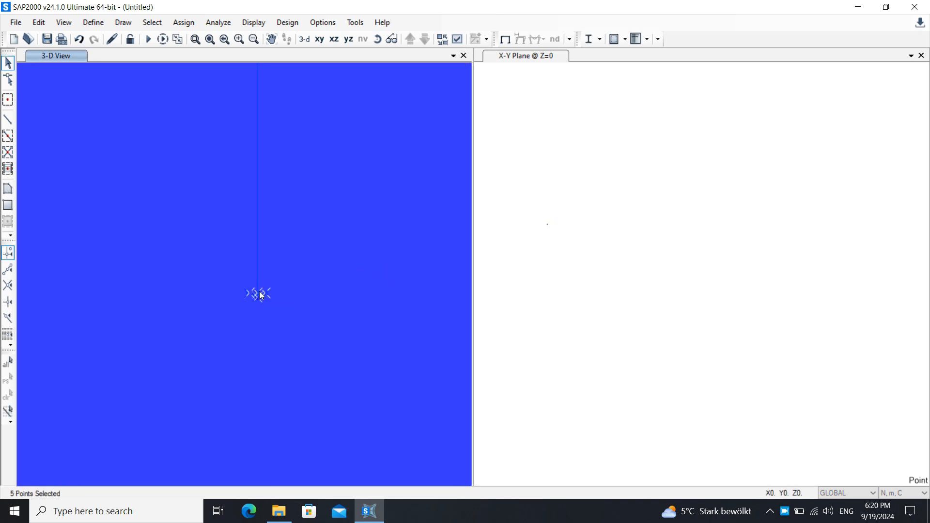
{"action": "scroll", "coordinate": [230, 297], "scroll_direction": "up", "scroll_amount": 2}
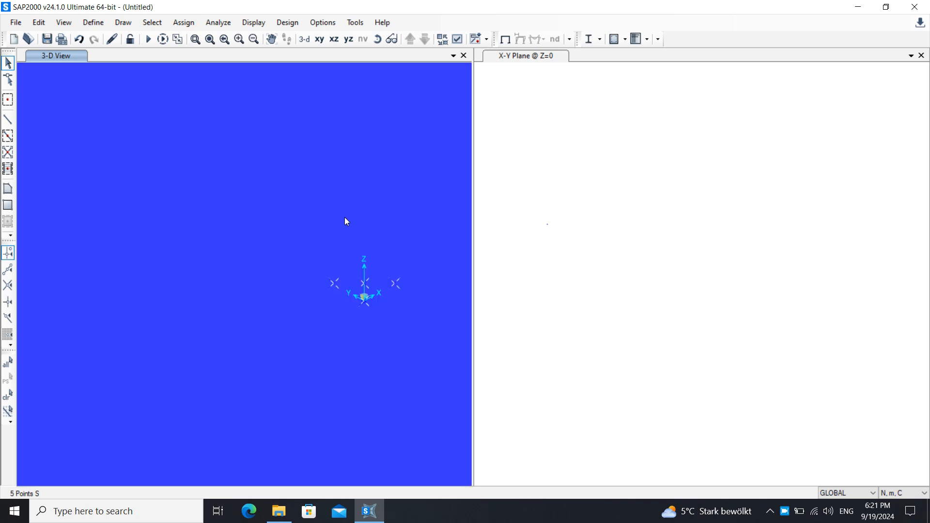
{"action": "left_click_drag", "start_coordinate": [430, 245], "coordinate": [341, 317]}
{"action": "key", "text": "ctrl+q"}
{"action": "left_click", "coordinate": [413, 275]}
{"action": "left_click_drag", "start_coordinate": [429, 235], "coordinate": [220, 367]}
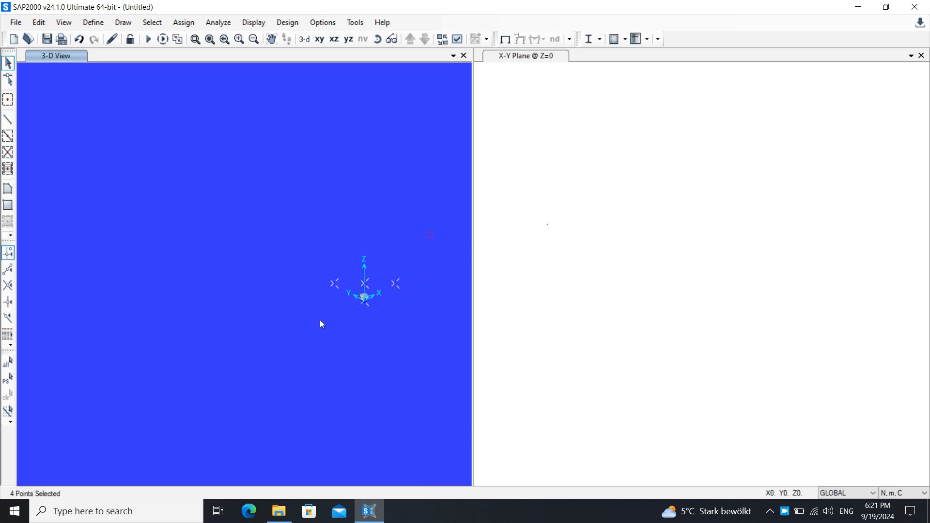
Restore the full X-Y plane view and examine the joints around the origin in both views.
{"action": "left_click", "coordinate": [682, 232]}
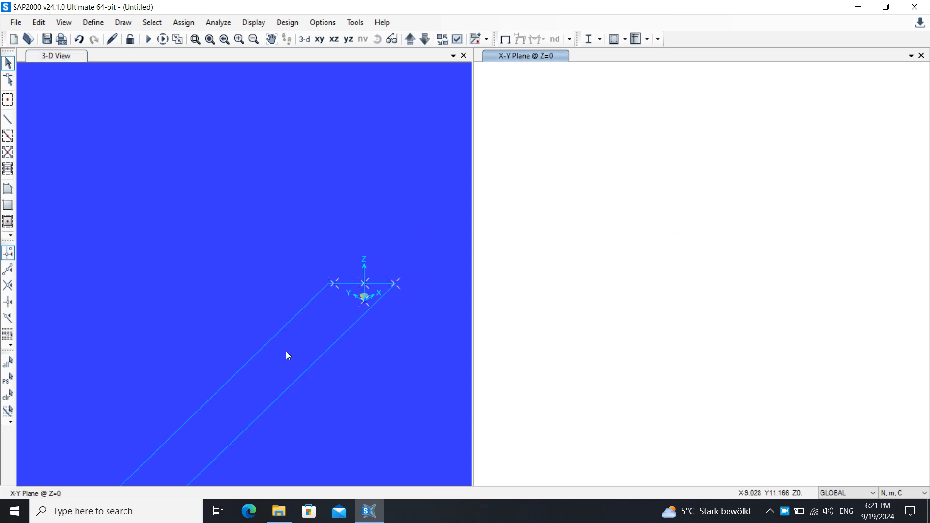
{"action": "left_click_drag", "start_coordinate": [427, 224], "coordinate": [286, 352]}
{"action": "left_click", "coordinate": [636, 281]}
{"action": "left_click", "coordinate": [210, 40]}
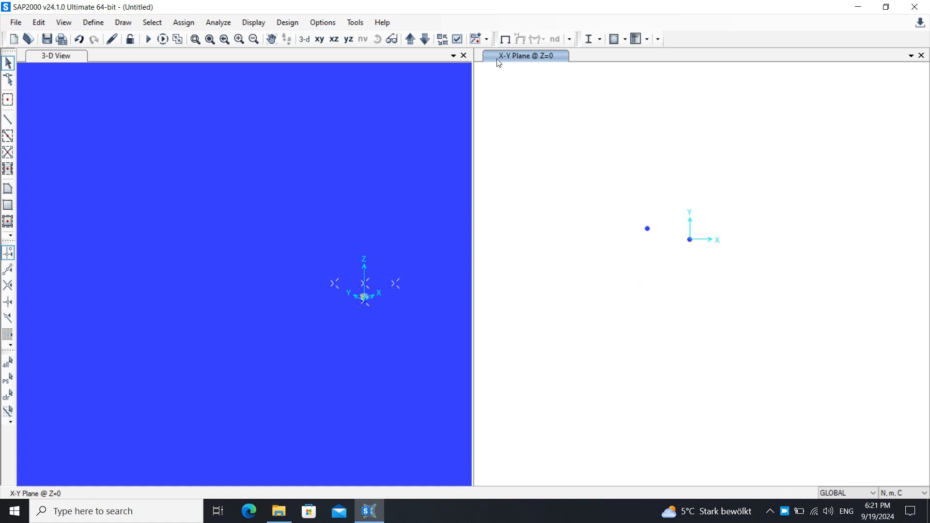
{"action": "middle_click_drag", "start_coordinate": [788, 170], "coordinate": [750, 191]}
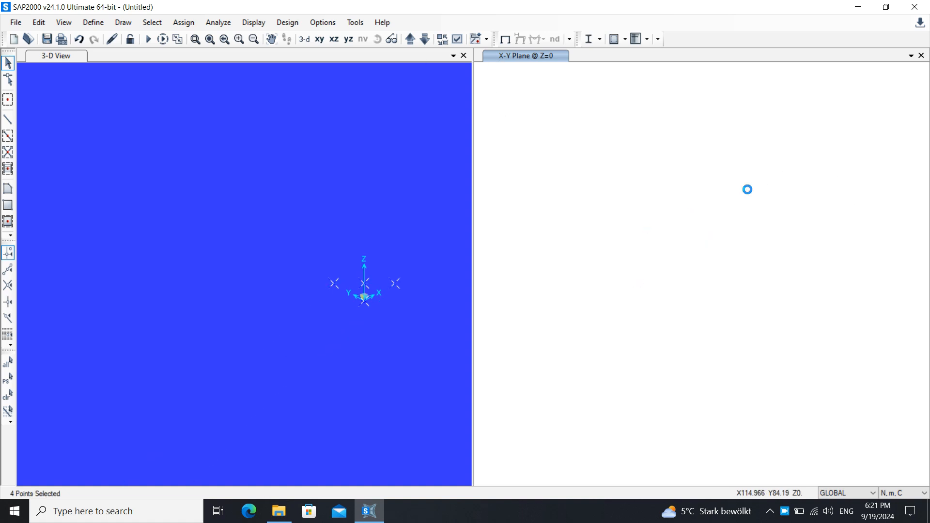
{"action": "middle_click_drag", "start_coordinate": [690, 222], "coordinate": [556, 326]}
{"action": "left_click", "coordinate": [796, 157]}
{"action": "left_click_drag", "start_coordinate": [428, 219], "coordinate": [349, 304]}
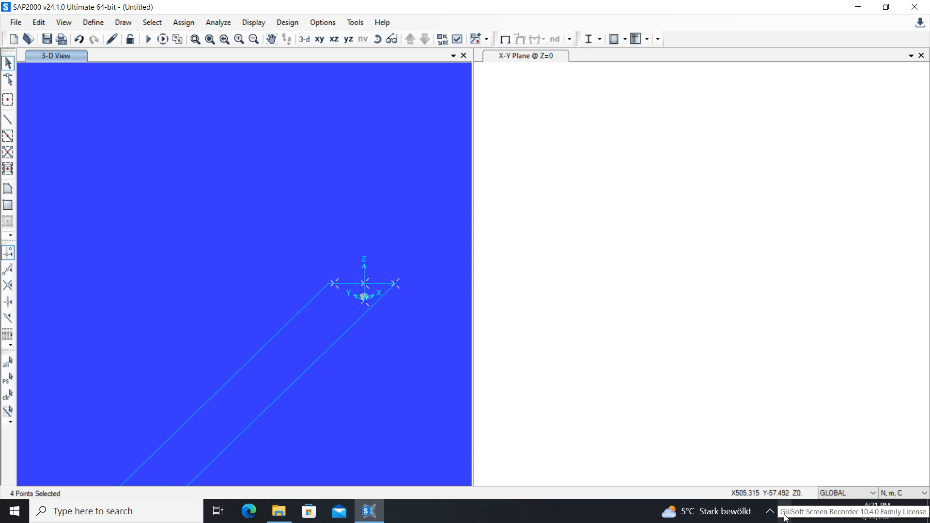
Turn on Fine Grid snapping and reselect the four joints around the origin in the 3-D view.
{"action": "left_click", "coordinate": [409, 292]}
{"action": "key", "text": "Delete"}
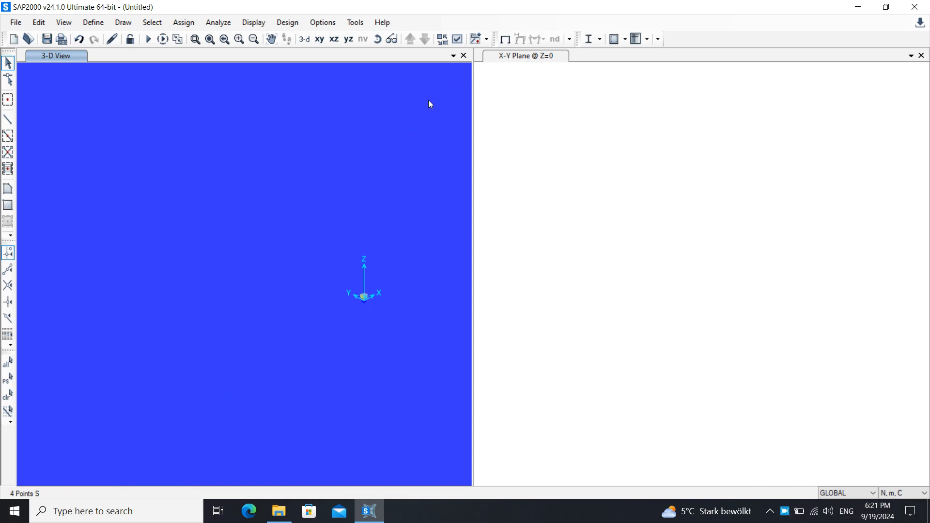
{"action": "left_click", "coordinate": [8, 334]}
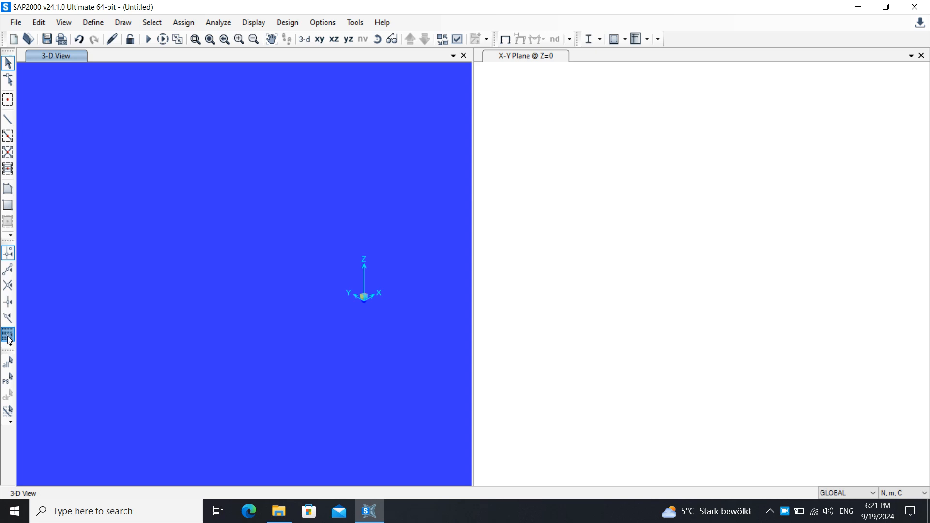
{"action": "left_click", "coordinate": [206, 260]}
{"action": "left_click", "coordinate": [445, 219]}
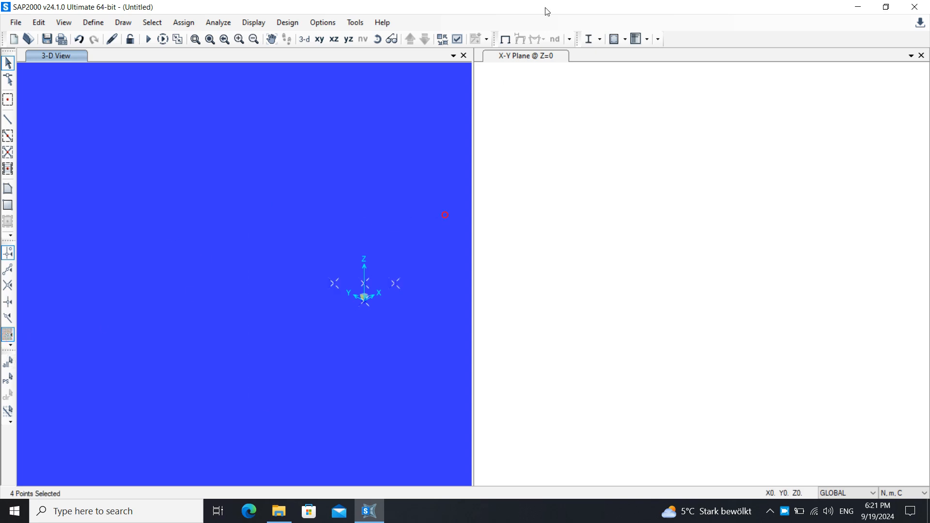
Close the 3-D view and examine the square arrangement of the four joints in the X-Y plane.
{"action": "left_click", "coordinate": [463, 56]}
{"action": "left_click", "coordinate": [419, 120]}
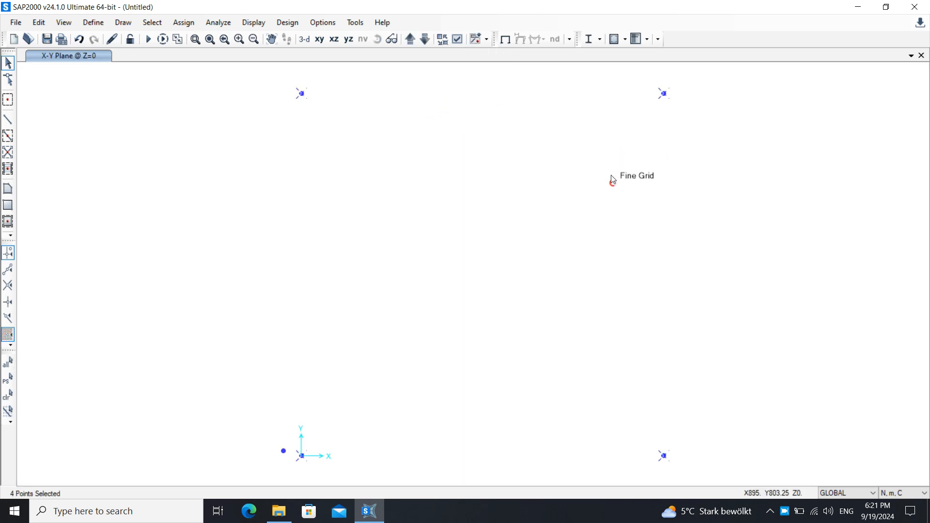
{"action": "left_click", "coordinate": [612, 181]}
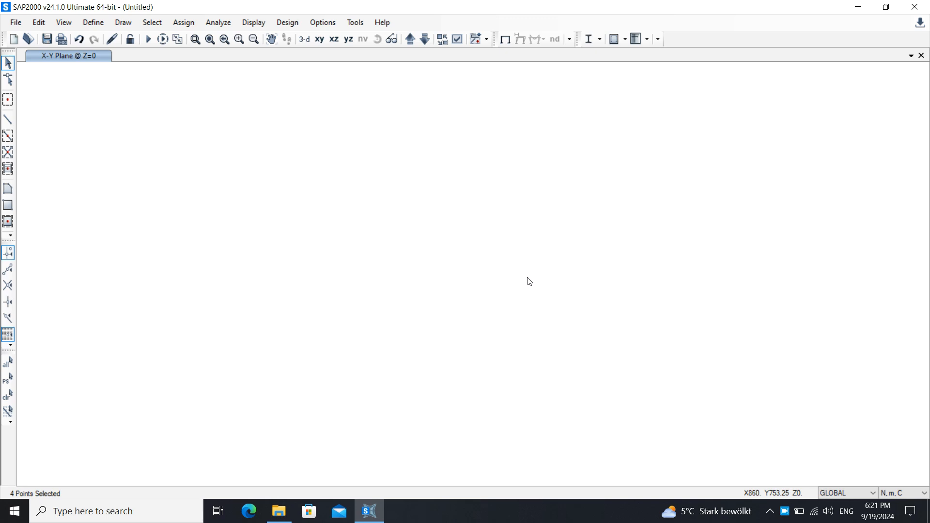
{"action": "middle_click_drag", "start_coordinate": [603, 183], "coordinate": [567, 213]}
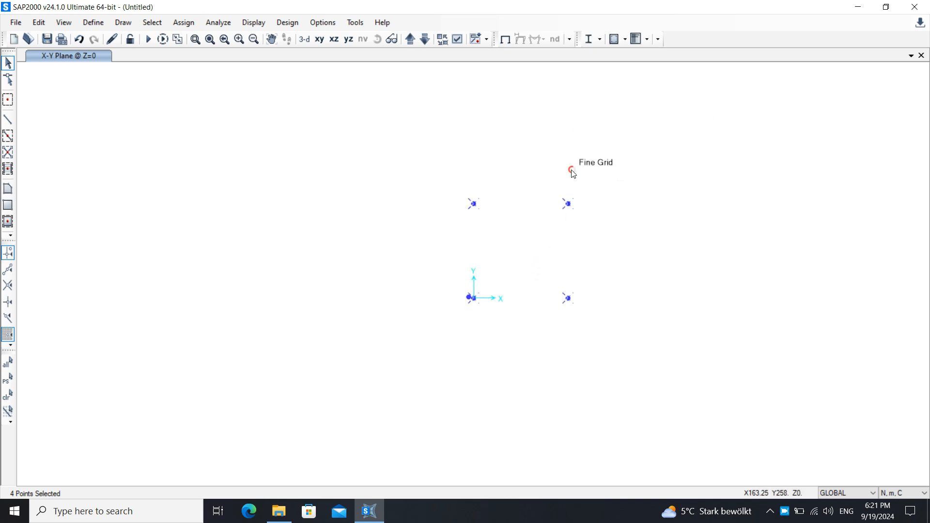